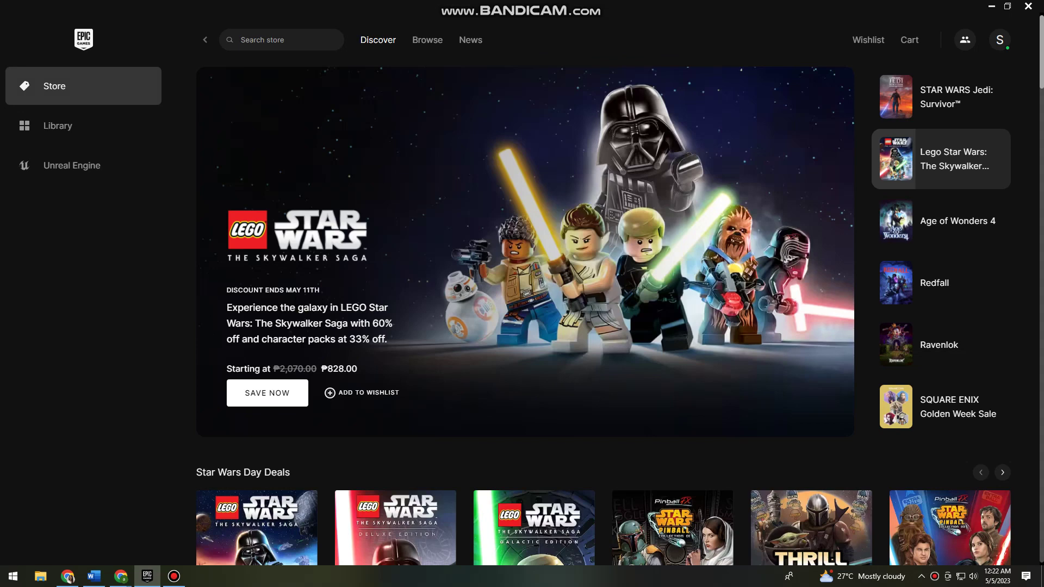
# Search the store for "valorant" and open the page of the free VALORANT base game.
pyautogui.click(84, 86)
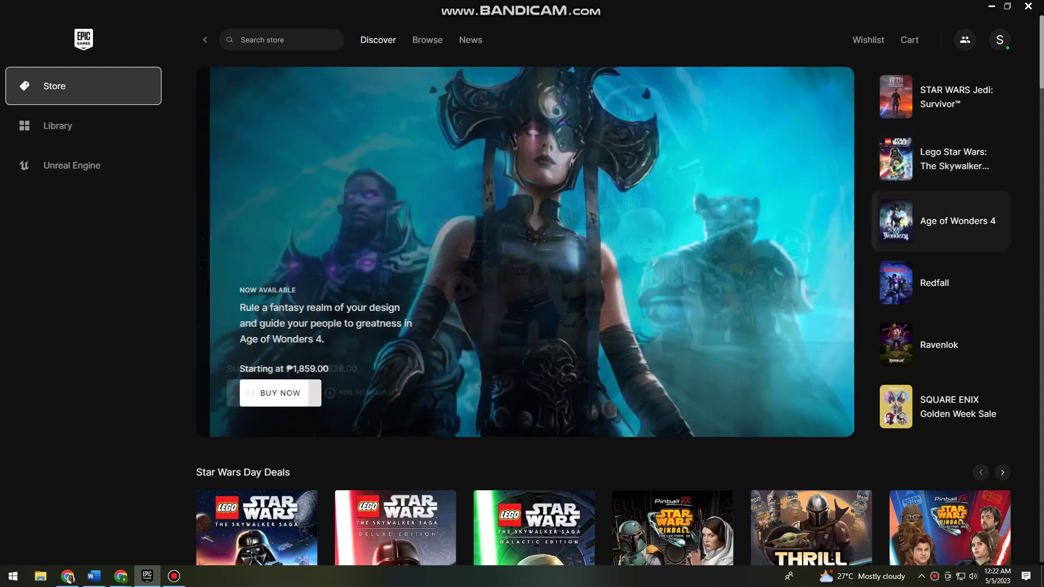
pyautogui.click(241, 40)
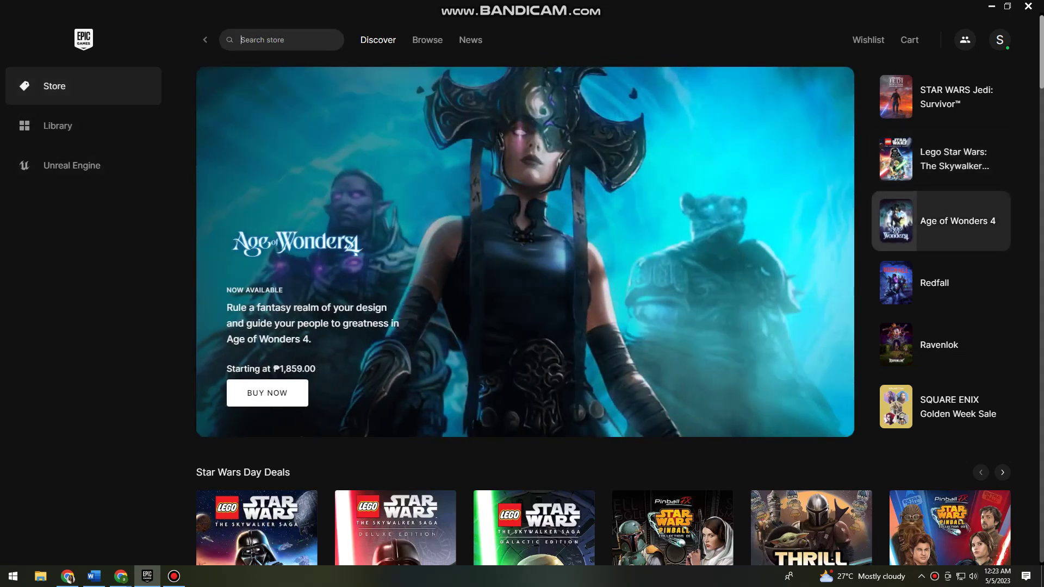
pyautogui.write('valoran')
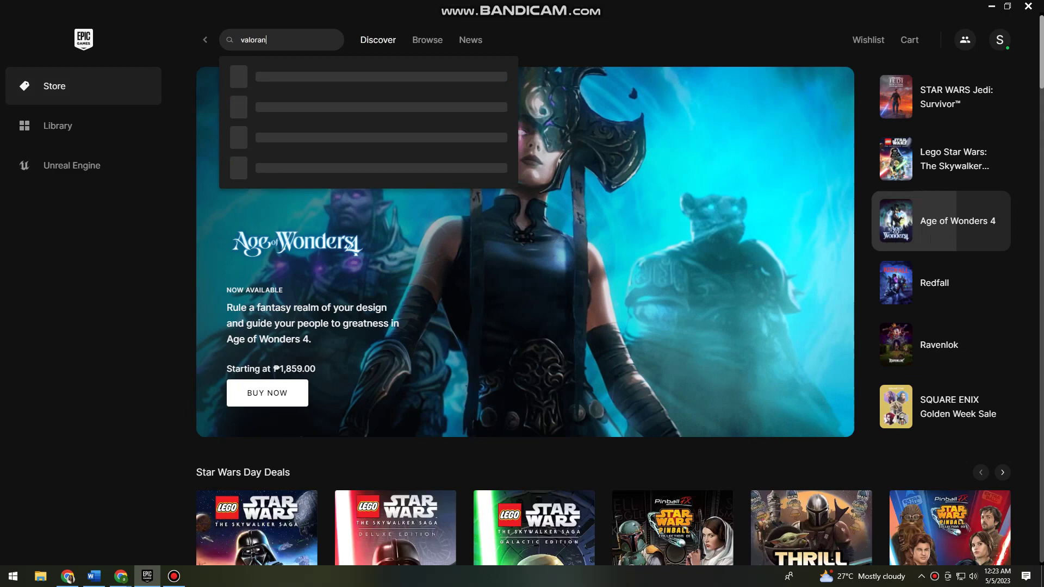
pyautogui.write('t')
pyautogui.press('Return')
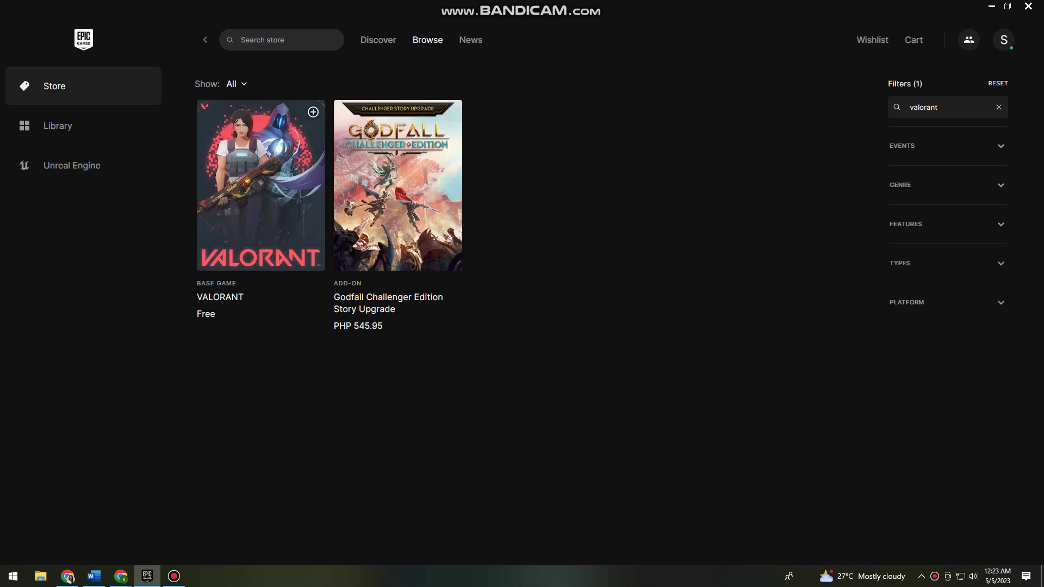
pyautogui.press('Tab')
pyautogui.press('Return')
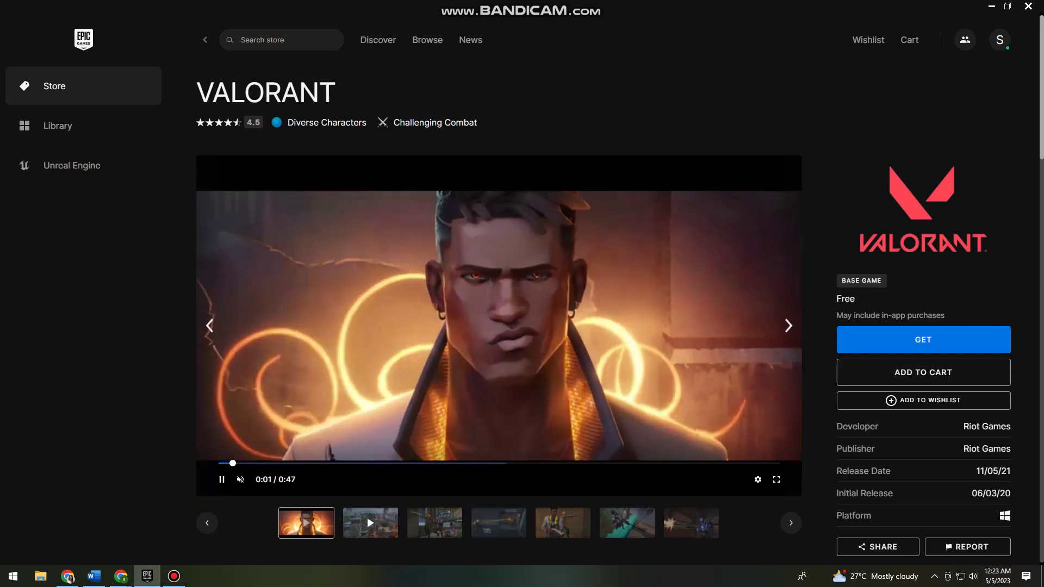
# Review VALORANT's description, player ratings and critic reviews, and compare the minimum and recommended Windows specifications.
pyautogui.scroll(-7, 499, 326)
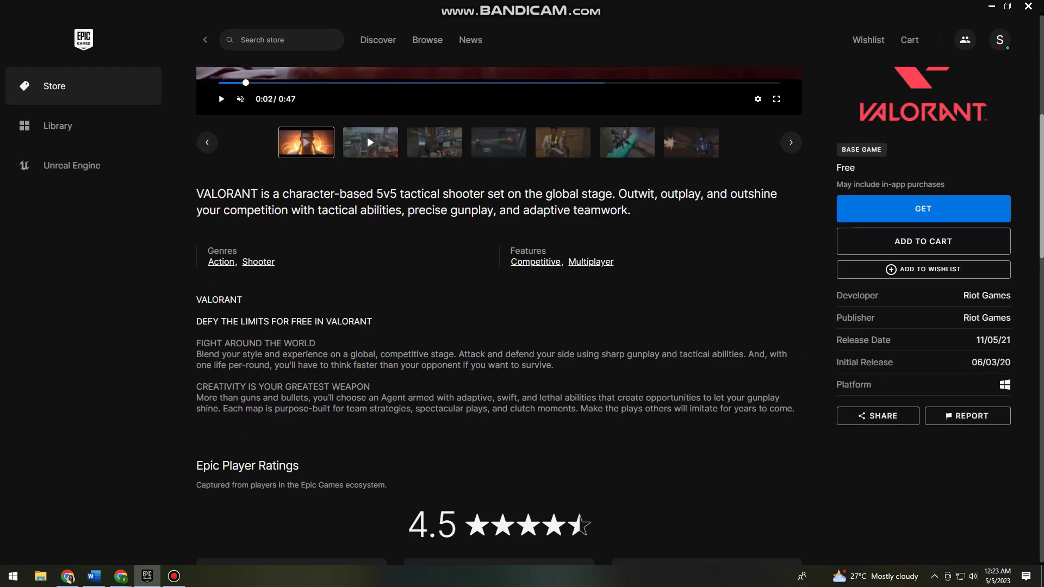
pyautogui.scroll(-9, 499, 315)
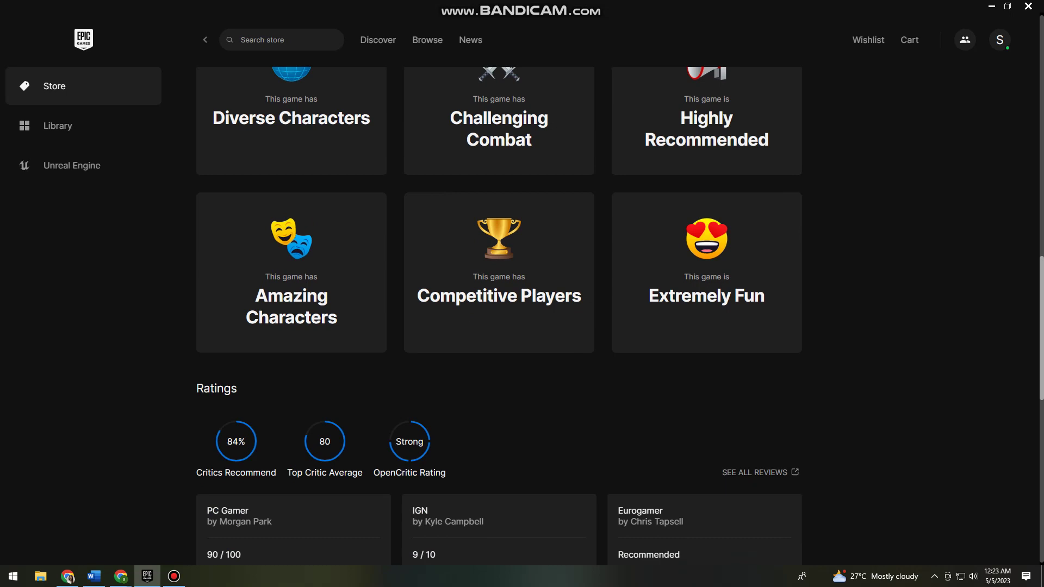
pyautogui.scroll(-2, 500, 316)
pyautogui.scroll(-3, 499, 316)
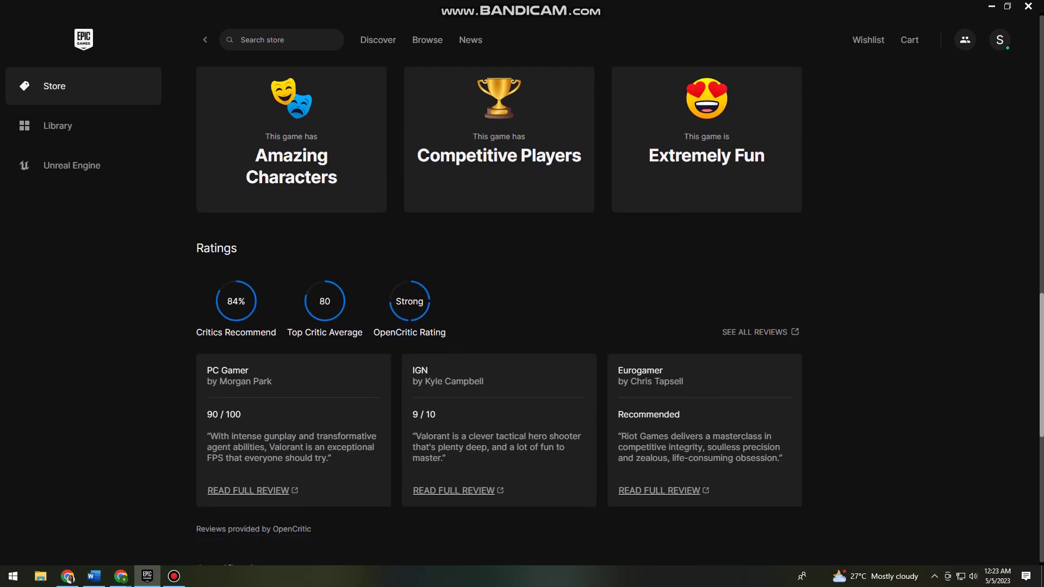
pyautogui.scroll(-3, 499, 316)
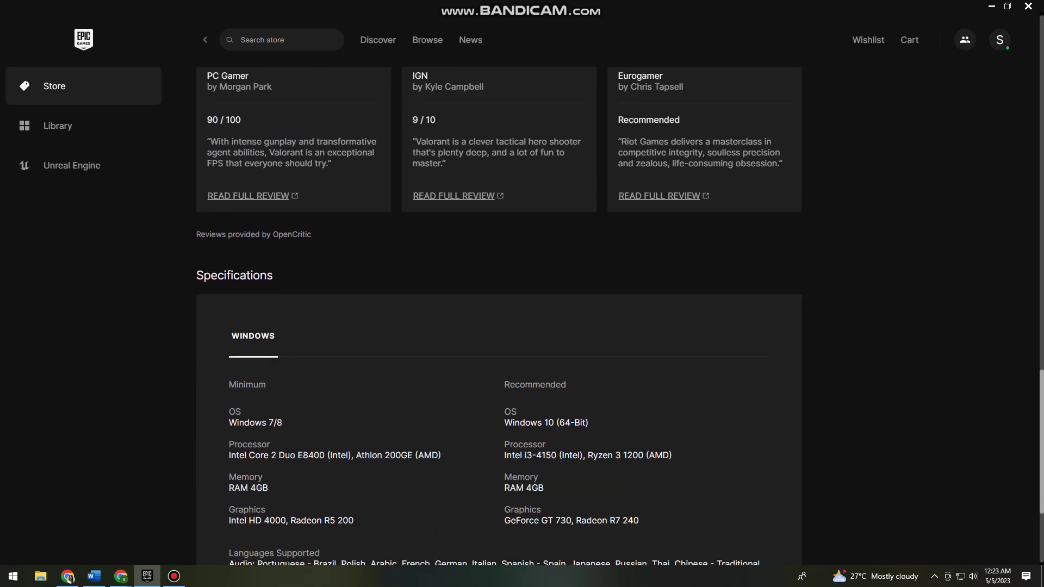
pyautogui.scroll(-1, 500, 316)
pyautogui.scroll(-2, 500, 316)
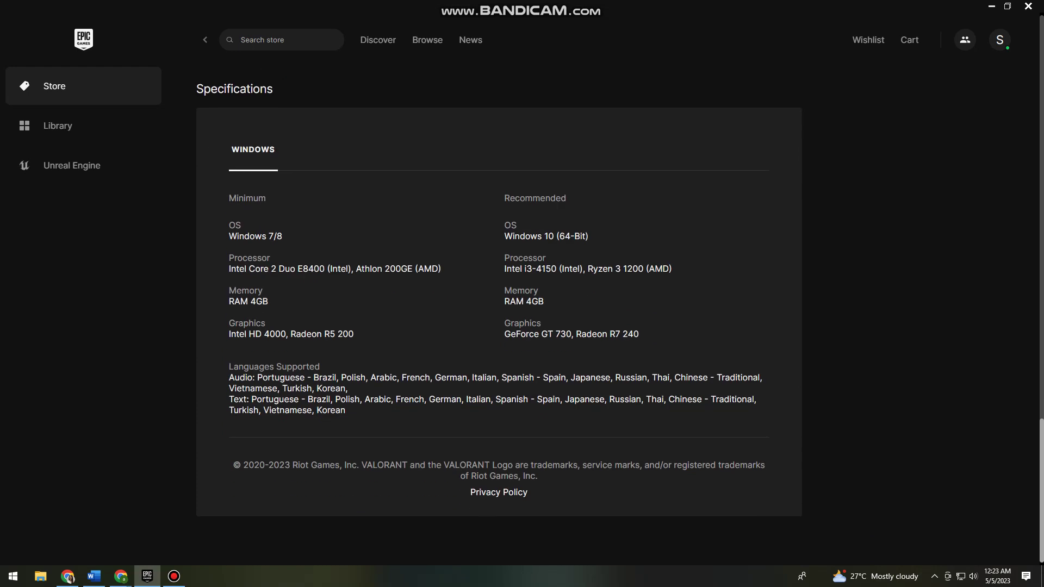
pyautogui.moveTo(505, 290); pyautogui.dragTo(538, 290)
pyautogui.moveTo(500, 323); pyautogui.dragTo(541, 323)
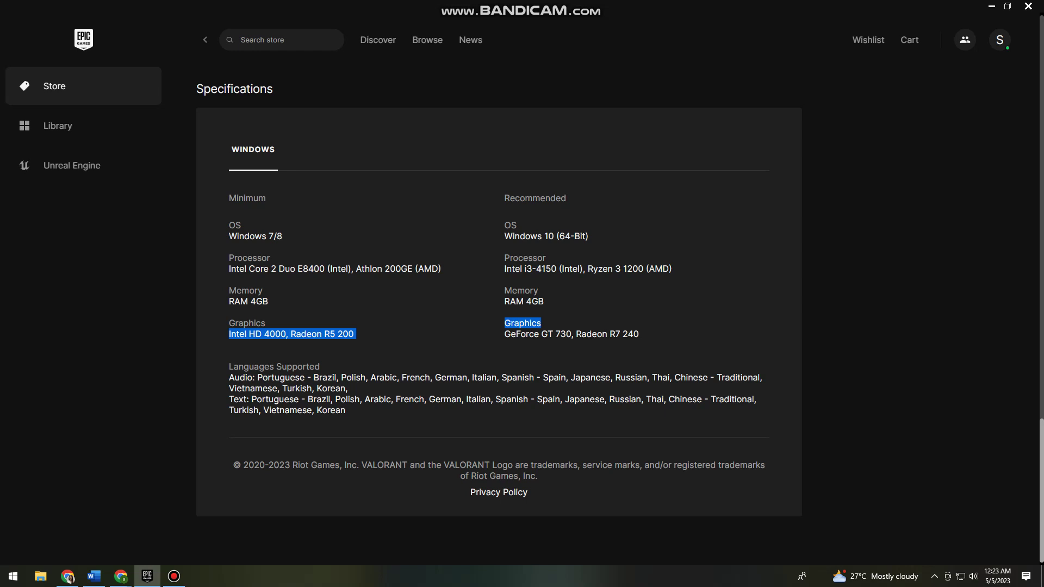
pyautogui.click(541, 323)
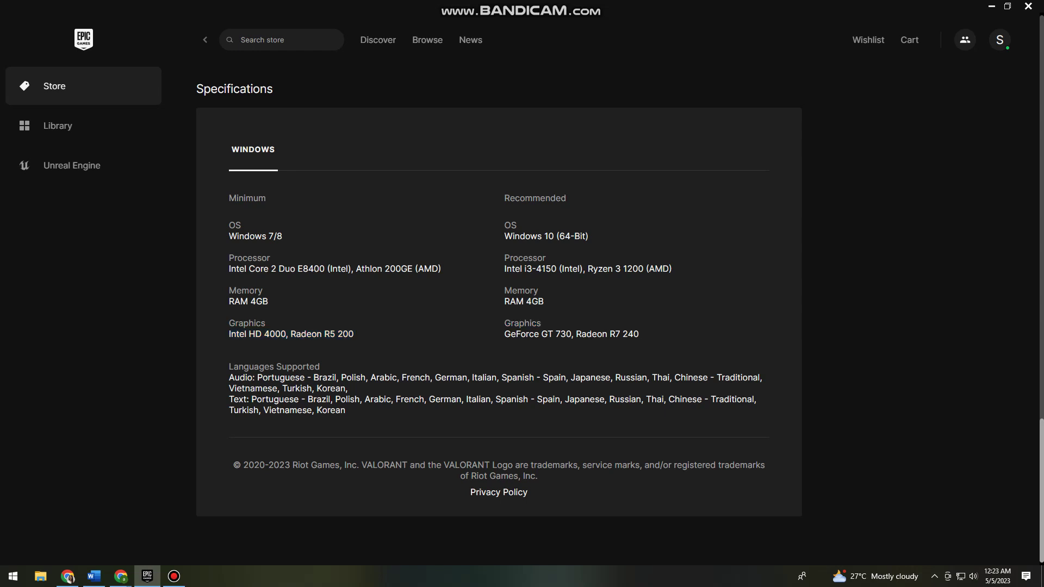
pyautogui.moveTo(266, 198); pyautogui.dragTo(229, 198)
pyautogui.moveTo(505, 198); pyautogui.dragTo(566, 198)
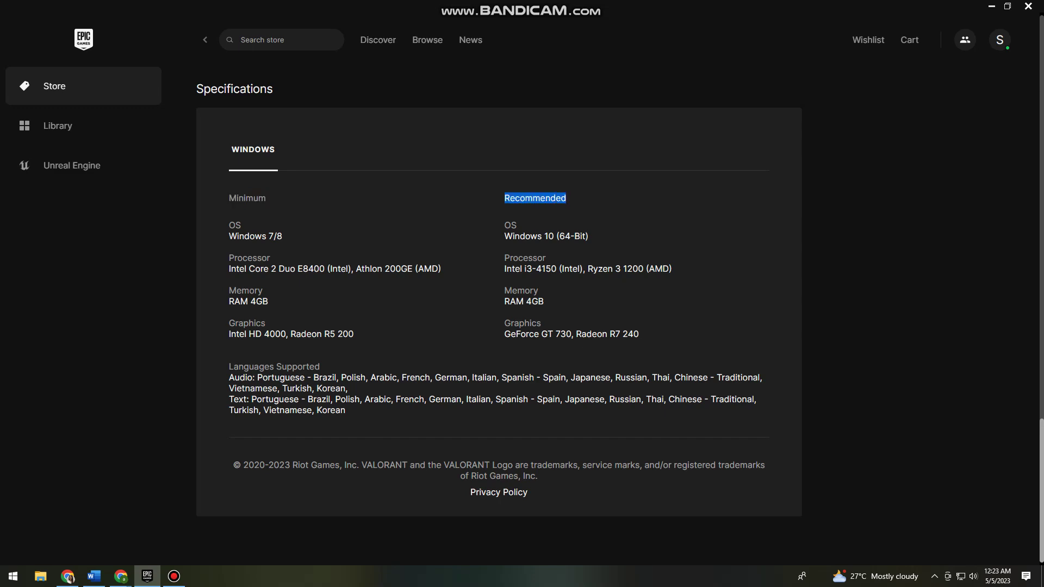
pyautogui.click(535, 198)
# Start getting VALORANT for free and mark the End User Licence Agreement as read and agreed.
pyautogui.scroll(9, 498, 293)
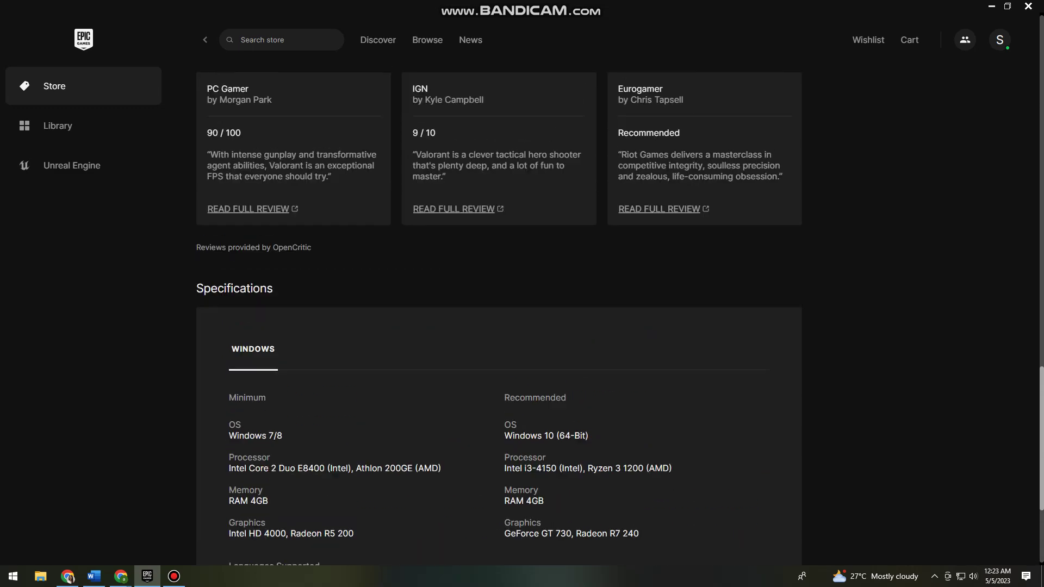
pyautogui.scroll(15, 567, 198)
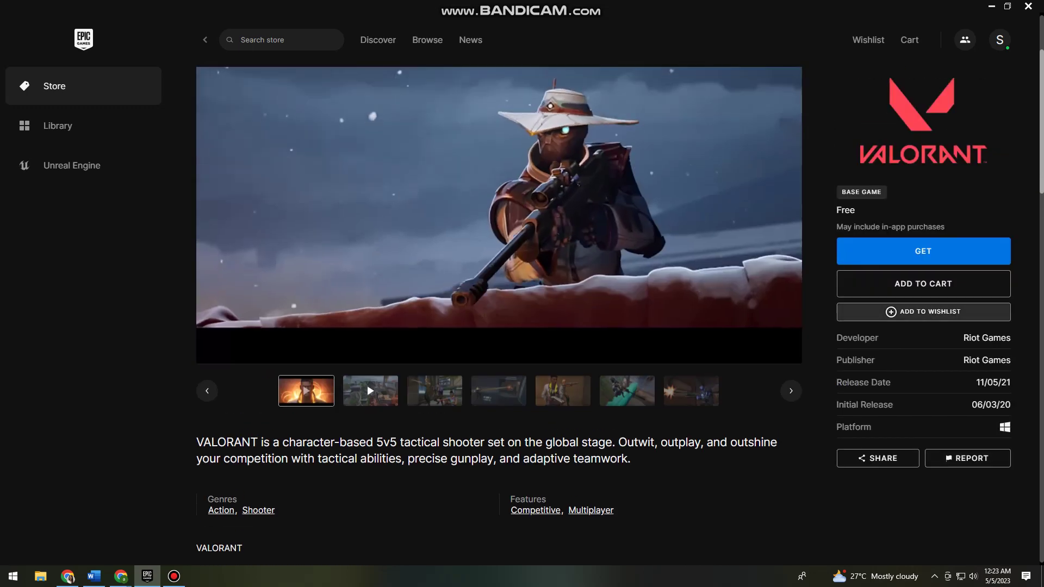
pyautogui.click(923, 251)
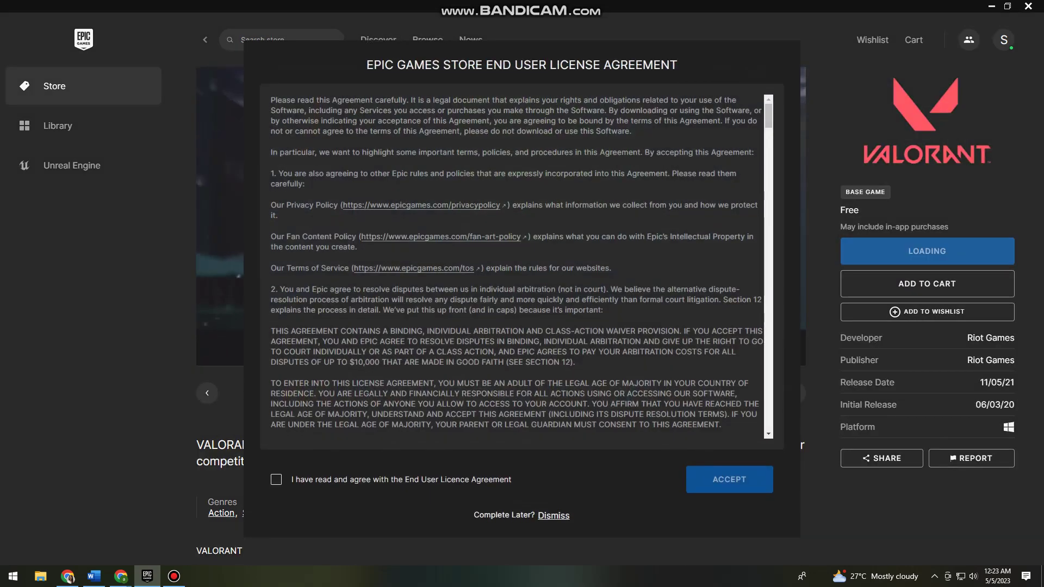
pyautogui.scroll(-4, 516, 266)
pyautogui.click(276, 479)
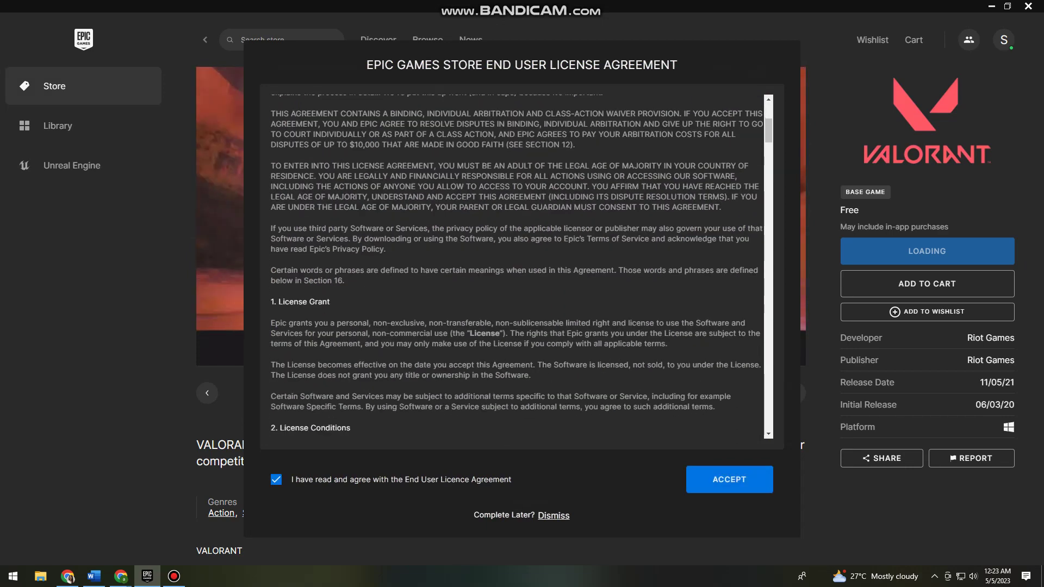
# Read through the Epic Games Store licence agreement up to the Indemnity section and accept it.
pyautogui.scroll(3, 516, 266)
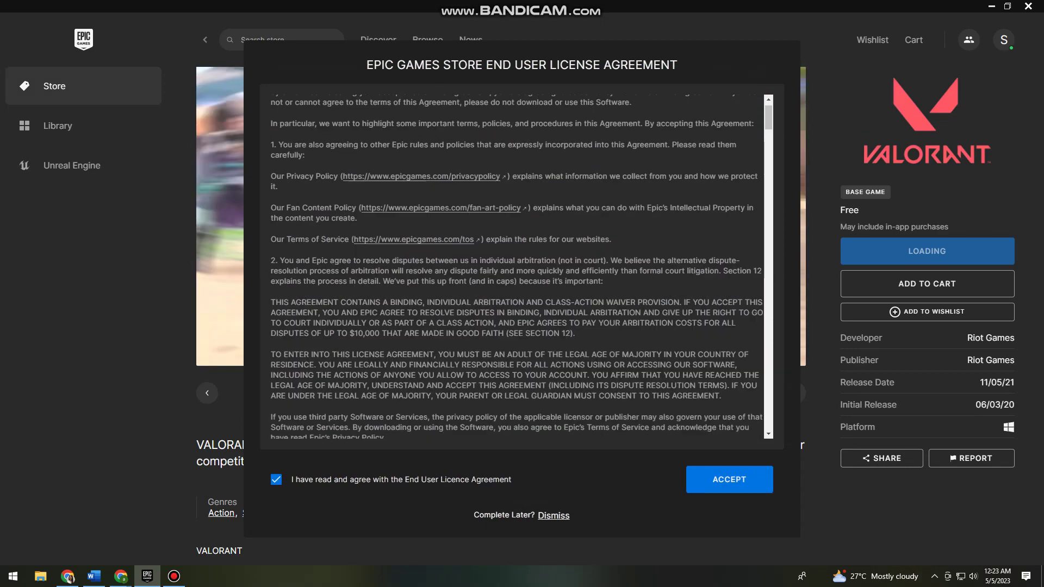
pyautogui.scroll(-2, 517, 267)
pyautogui.scroll(3, 516, 267)
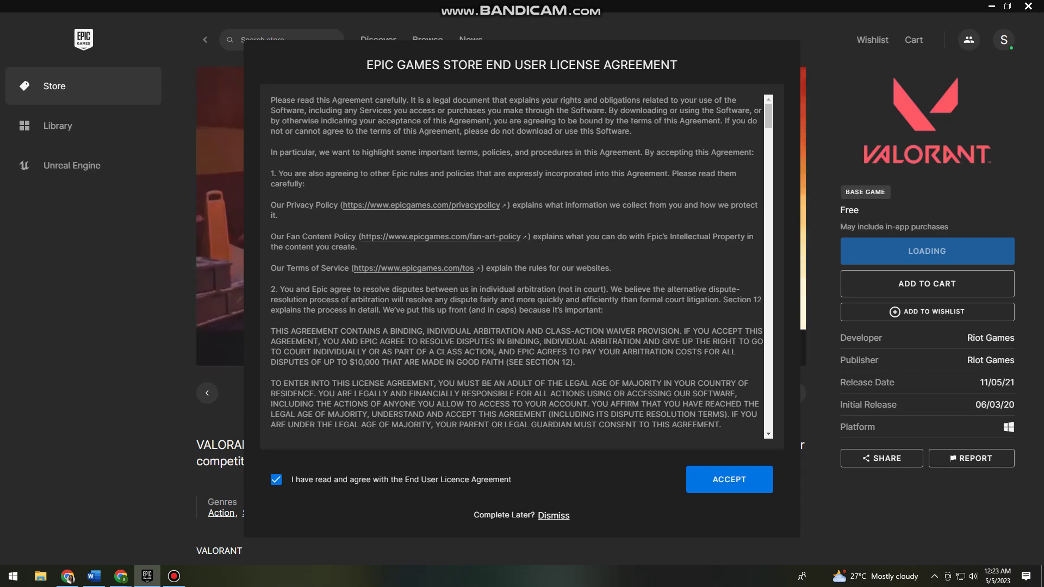
pyautogui.scroll(-1, 516, 266)
pyautogui.scroll(1, 517, 267)
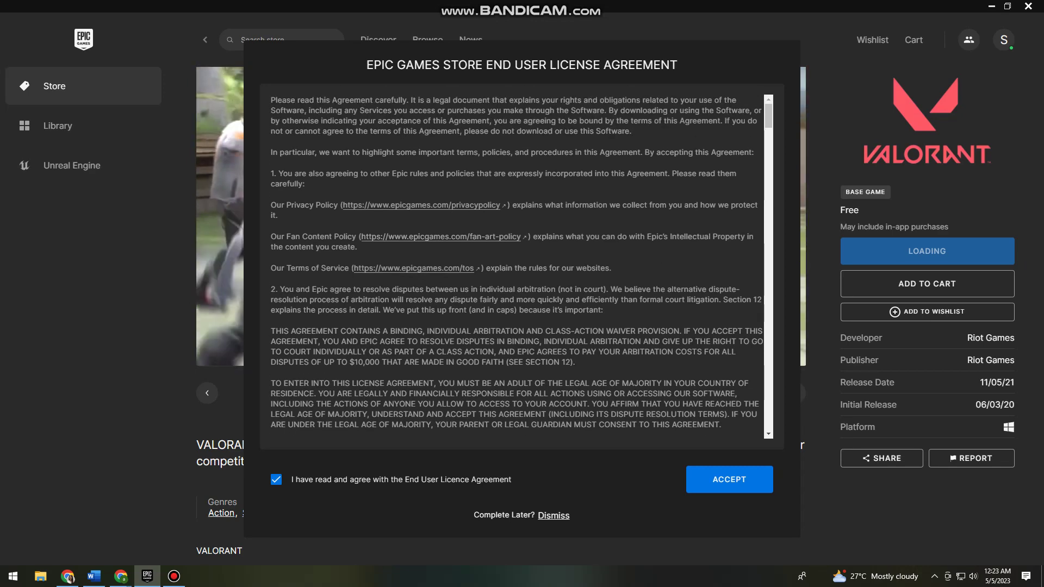
pyautogui.scroll(-20, 516, 266)
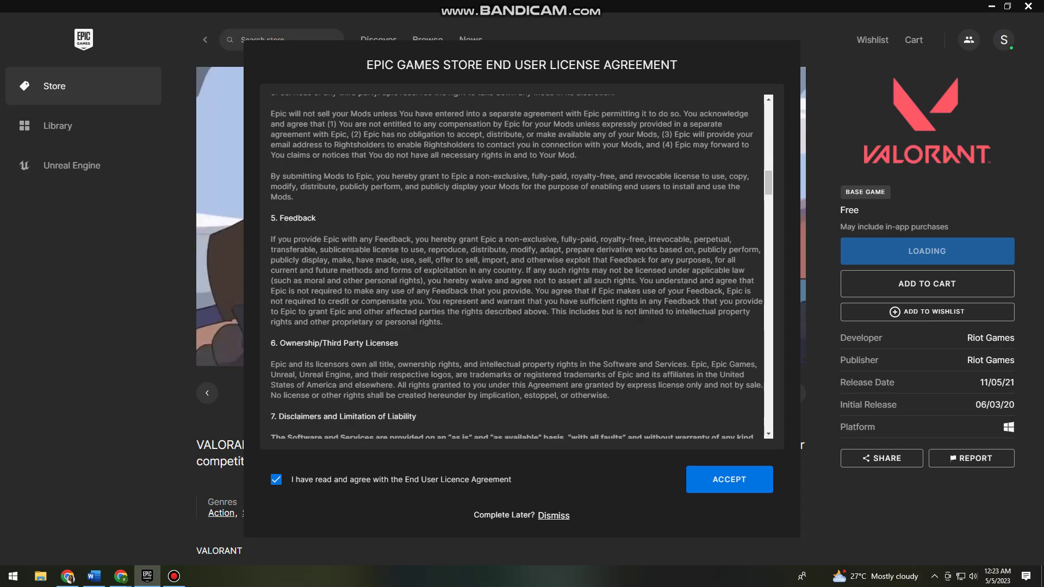
pyautogui.scroll(-3, 516, 266)
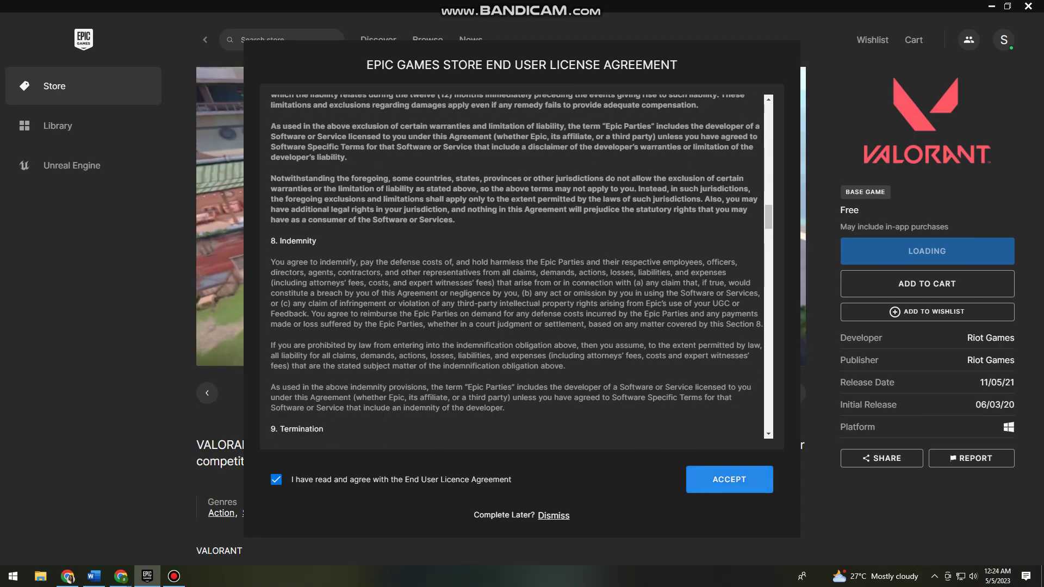
pyautogui.click(729, 480)
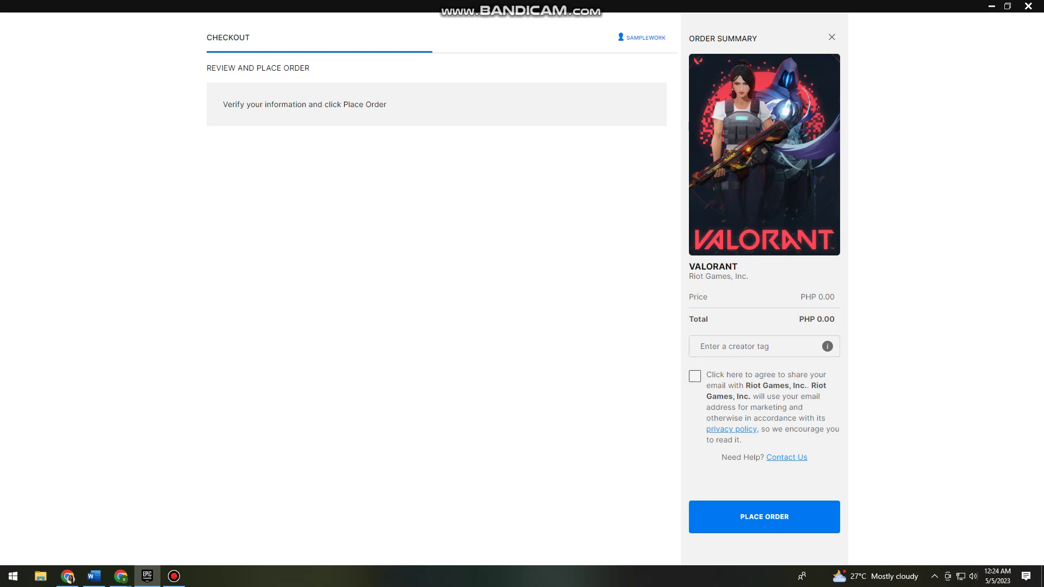
# Check the VALORANT price, agree to share the email with Riot Games, Inc., place the order and dismiss the Krisp notification.
pyautogui.moveTo(812, 297); pyautogui.dragTo(835, 297)
pyautogui.click(823, 297)
pyautogui.click(695, 377)
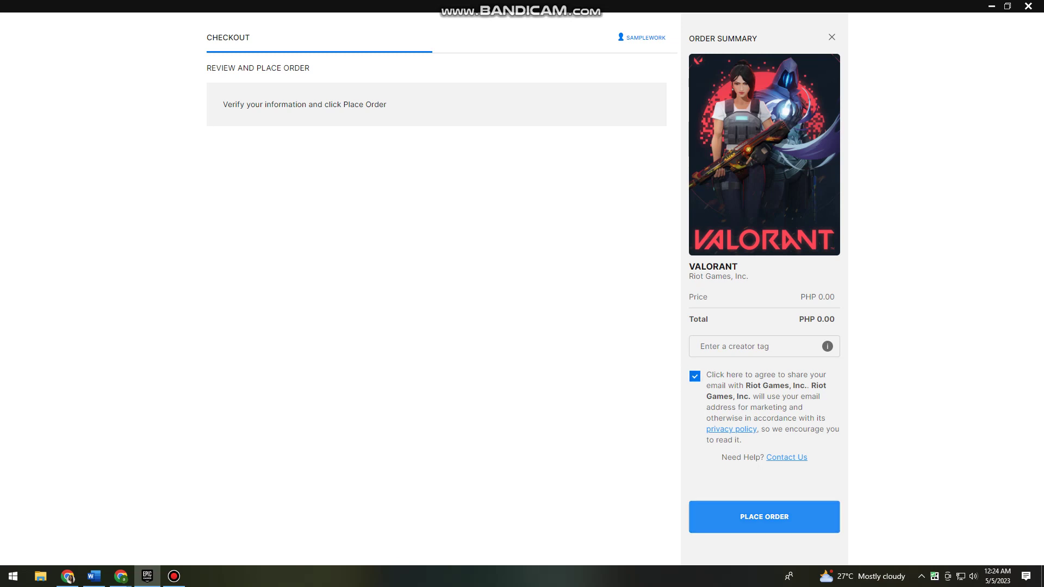
pyautogui.click(764, 517)
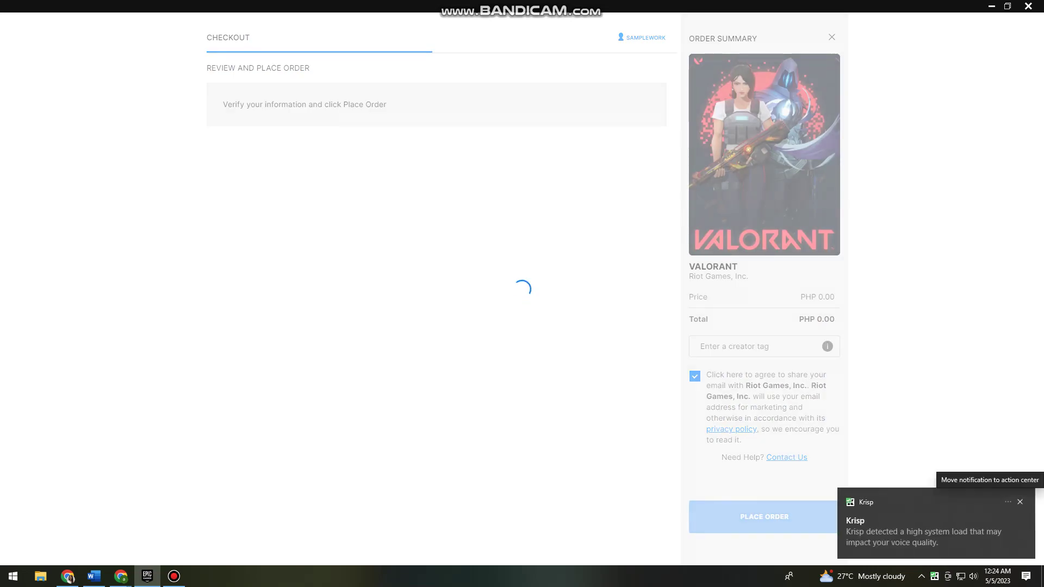
pyautogui.click(1020, 502)
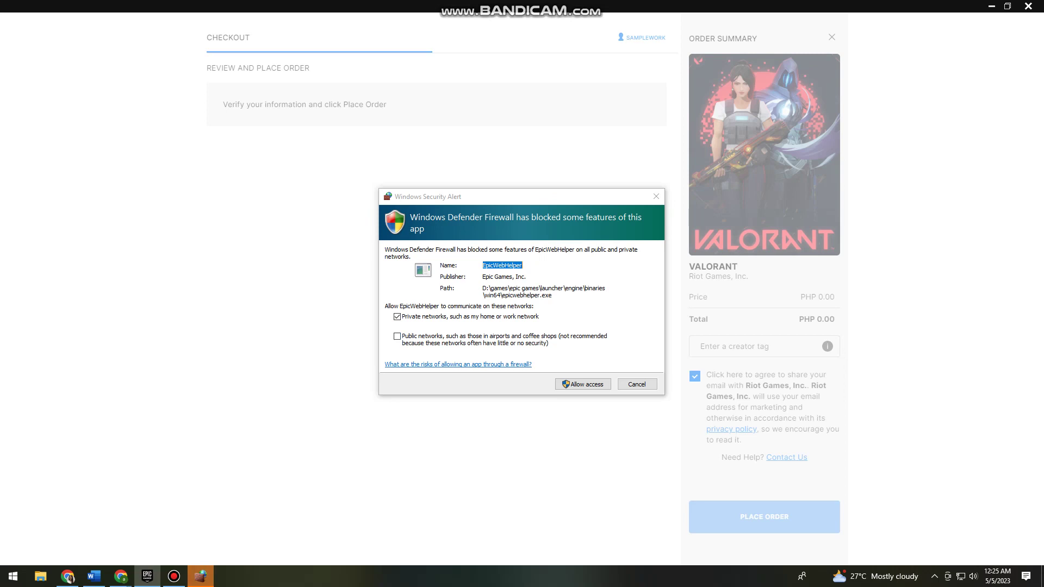
# Bring the Windows Defender Firewall alert about EpicWebHelper into focus.
pyautogui.click(522, 265)
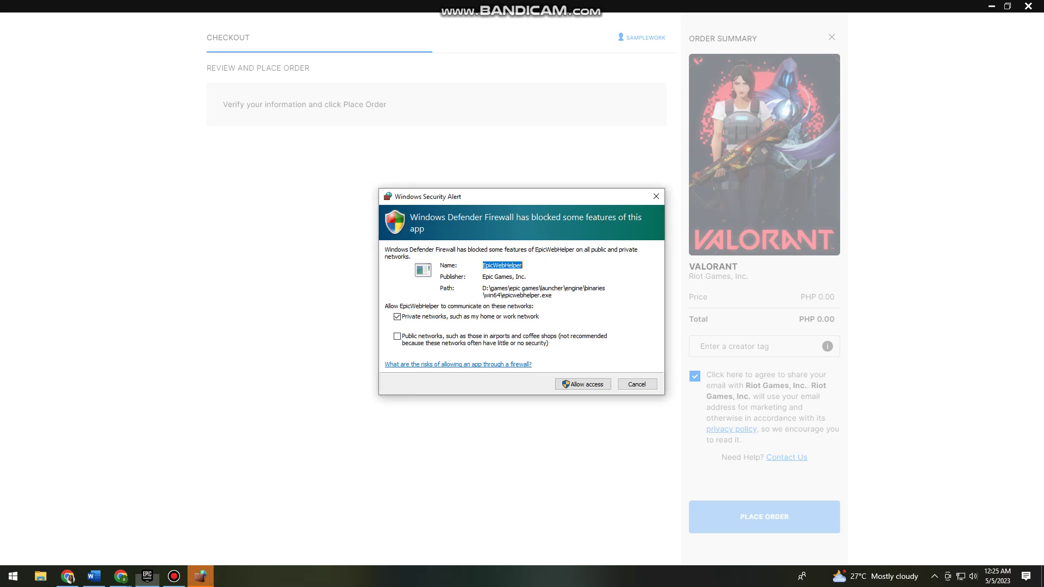